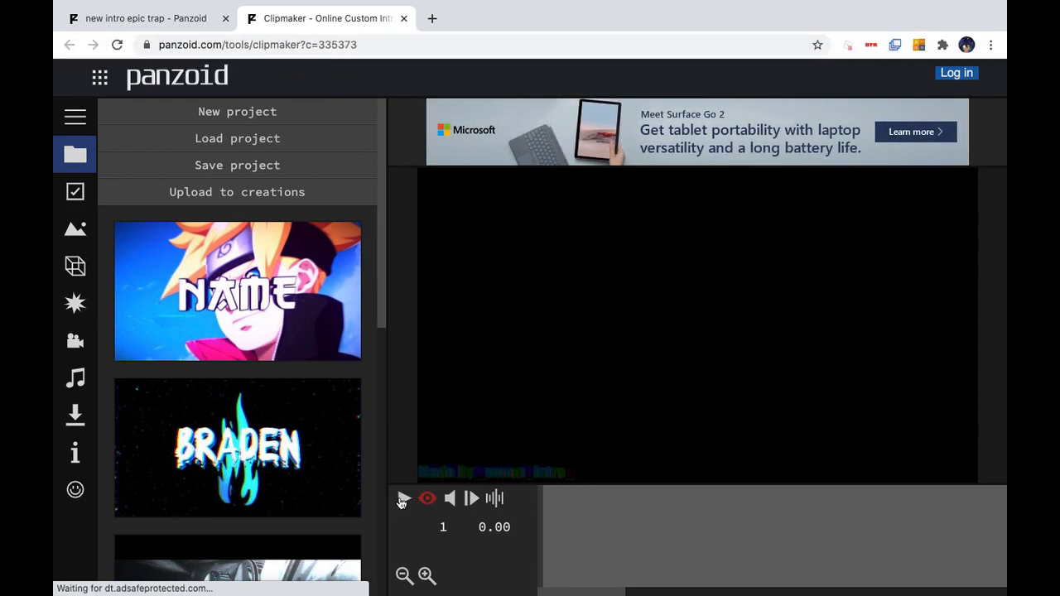
Step: Play the intro template's preview to see how its placeholder name animates, stopping at about 9.8 seconds
left_click(402, 500)
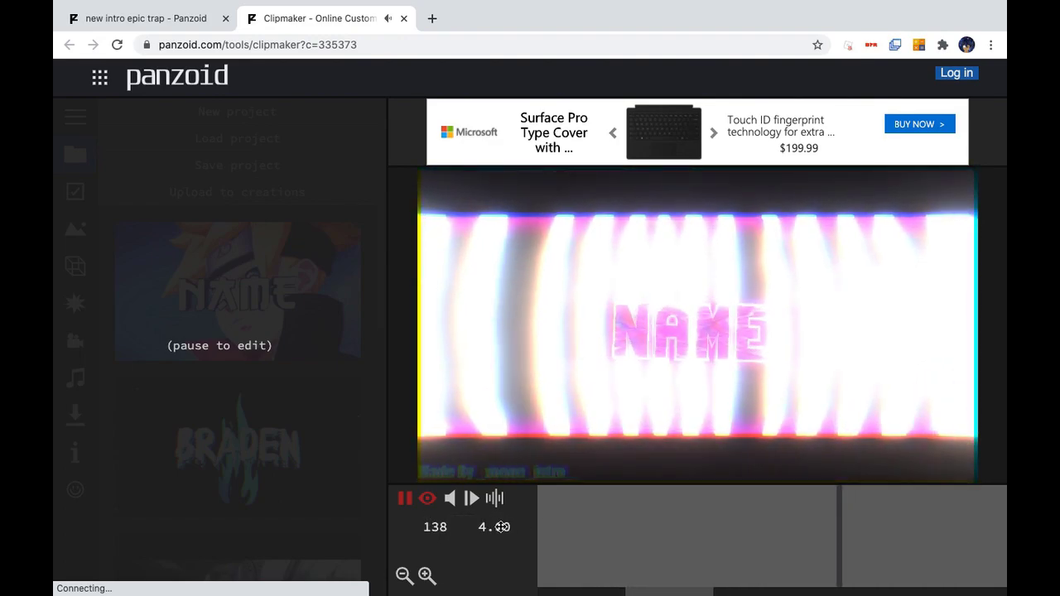
left_click(404, 498)
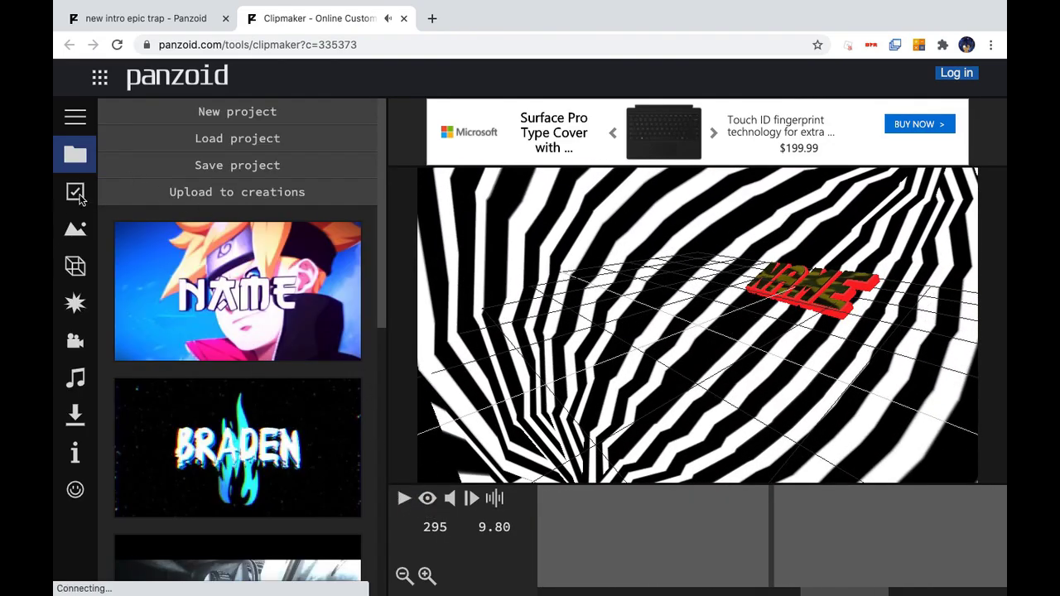
Step: Change the first 3D text object's content to "KoalaCookie_RBLX"
left_click(75, 266)
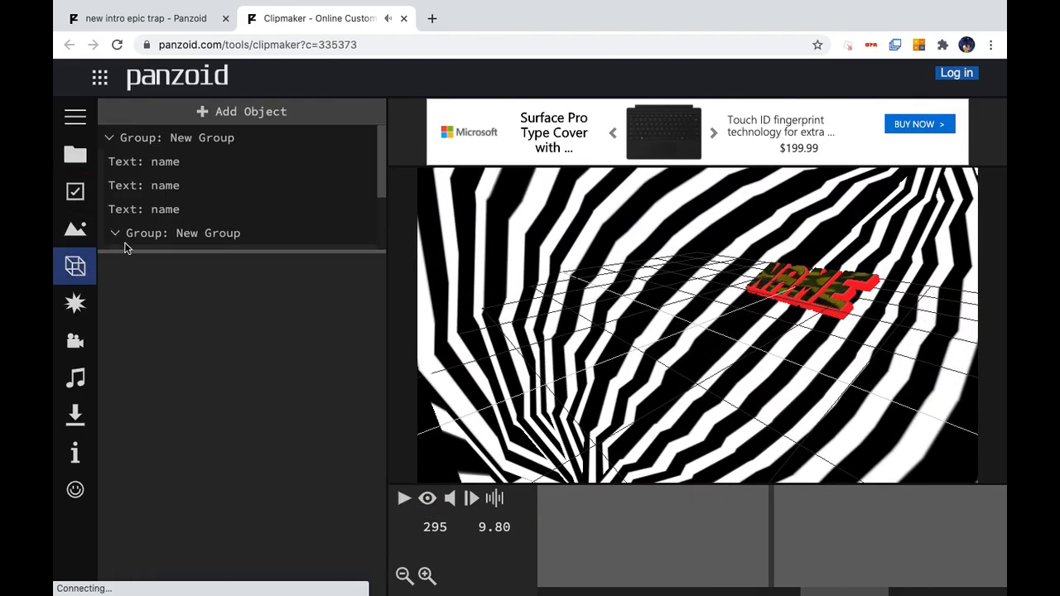
left_click(199, 163)
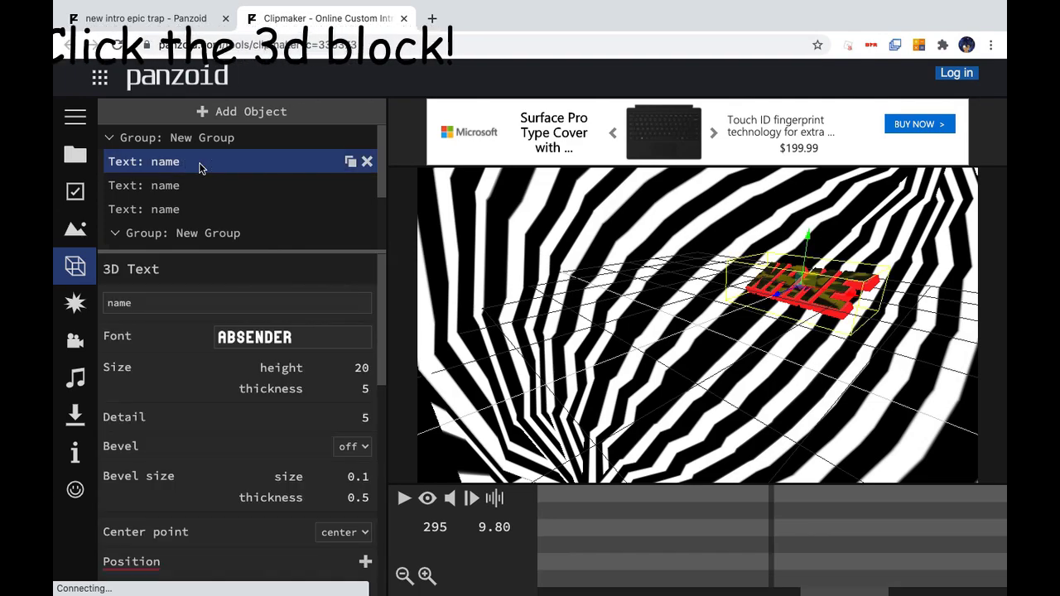
double_click(171, 303)
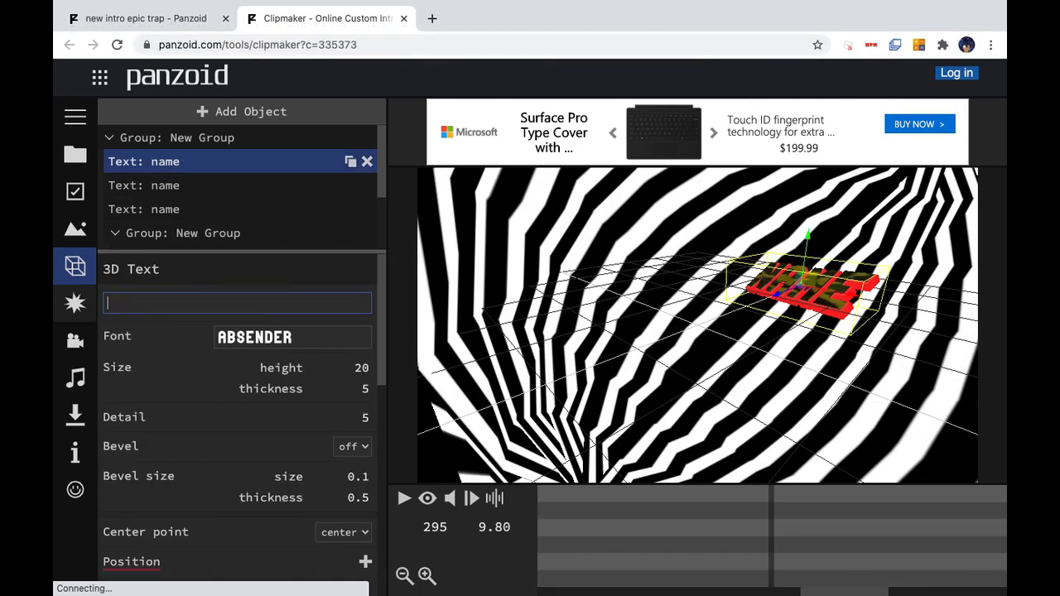
type("Koal")
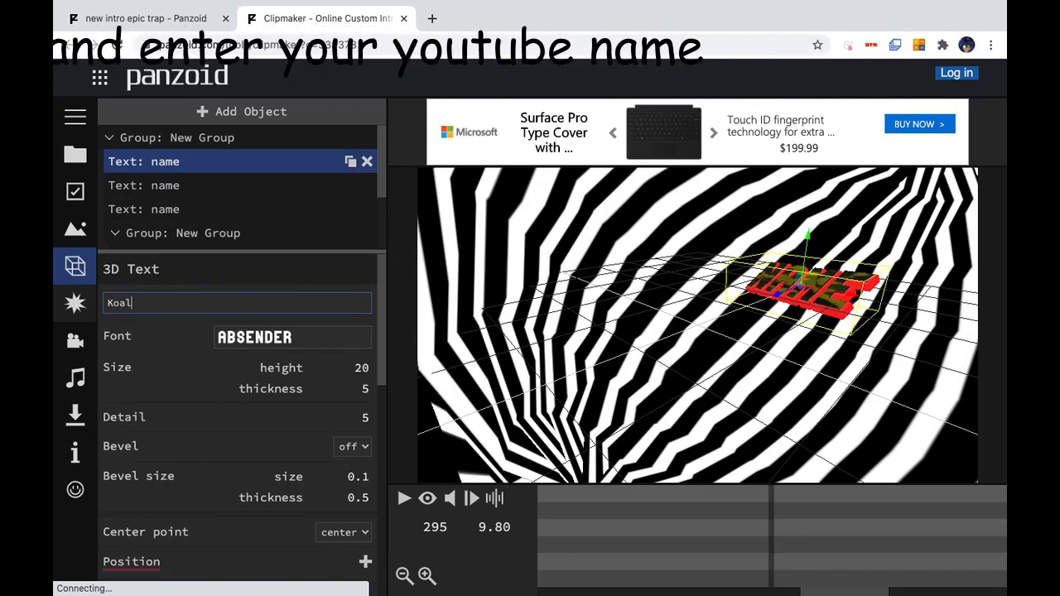
type("aCookie_R")
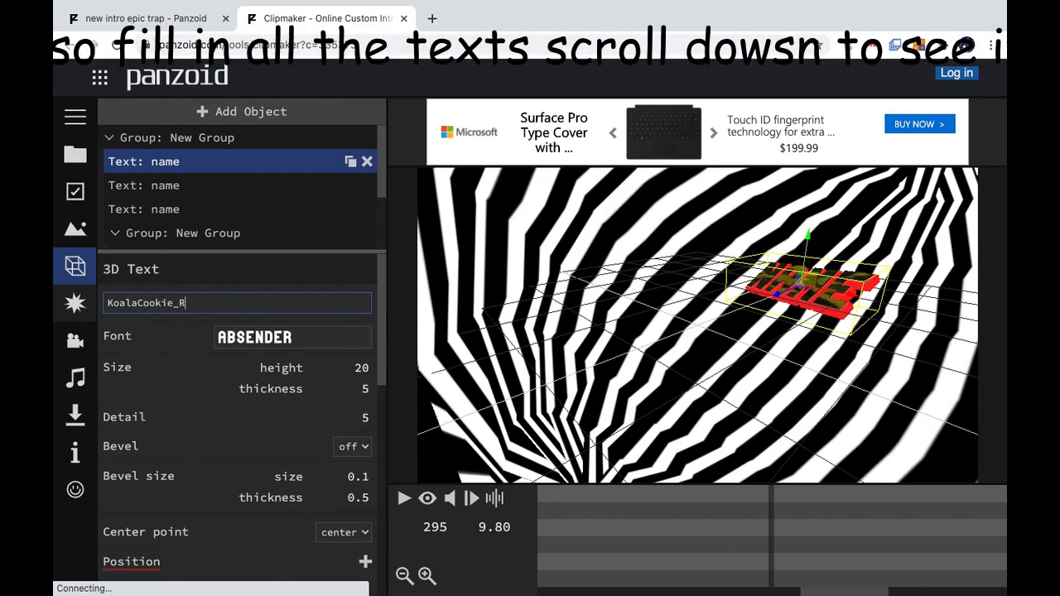
type("BLX")
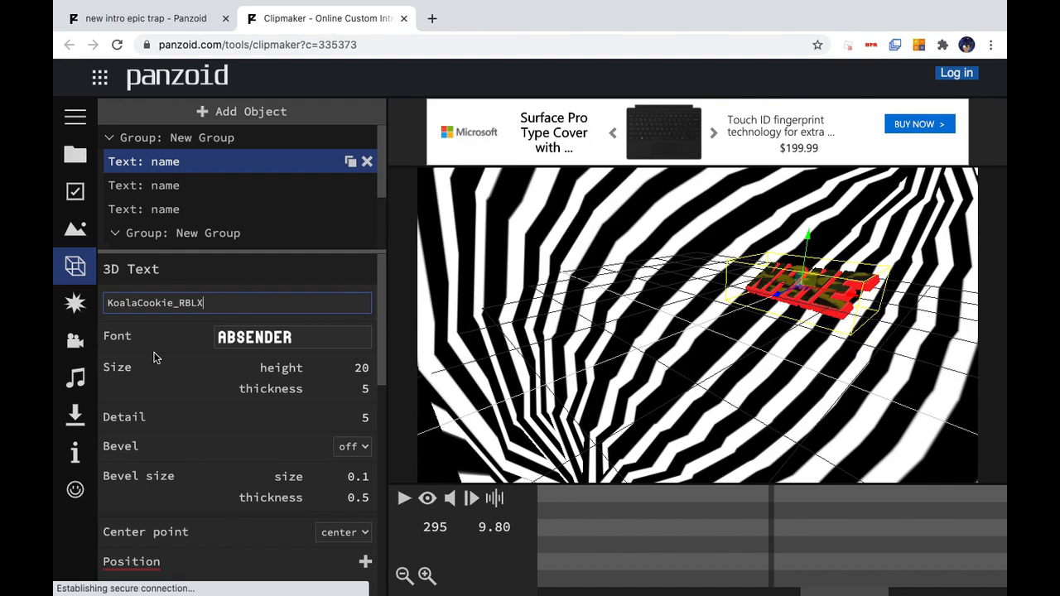
key("Return")
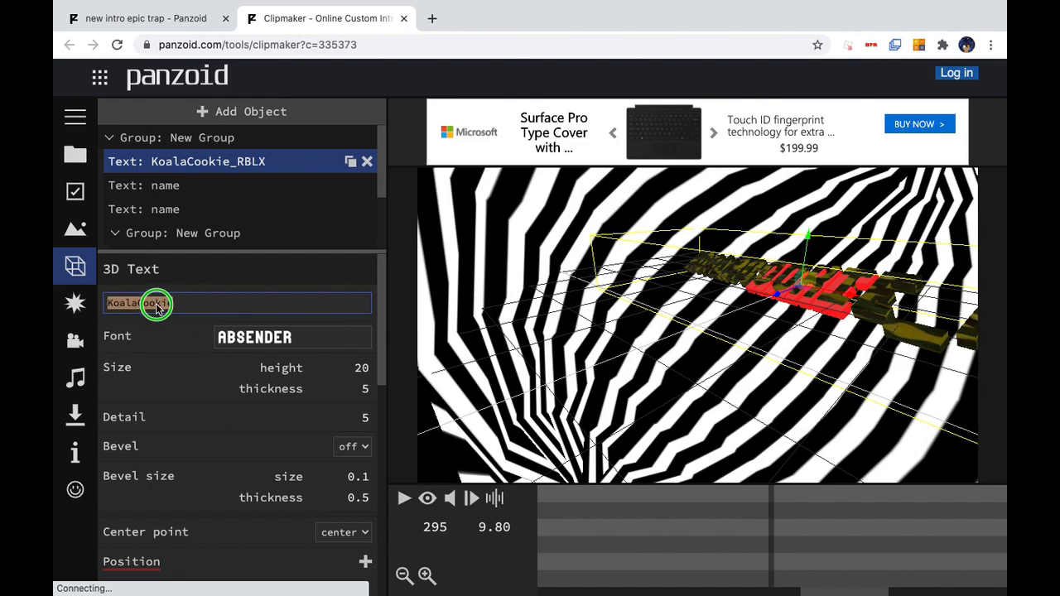
Step: Shorten the first 3D text to "KoalaCookie" and copy that name for reuse
right_click(157, 305)
left_click(185, 379)
left_click(301, 274)
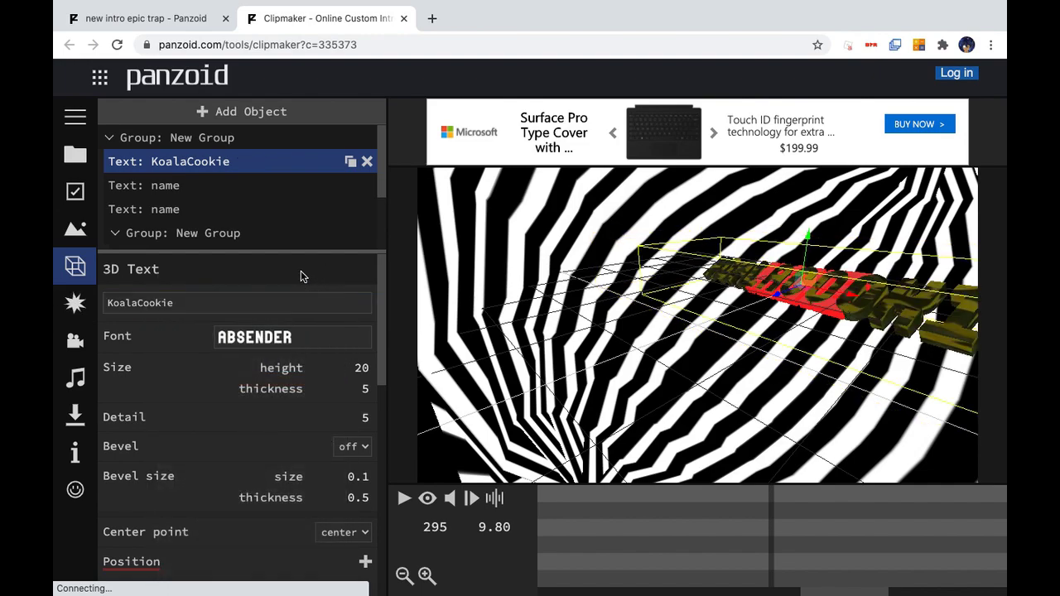
Step: Replace the placeholder in the second and third 3D text objects with "KoalaCookie"
left_click(201, 186)
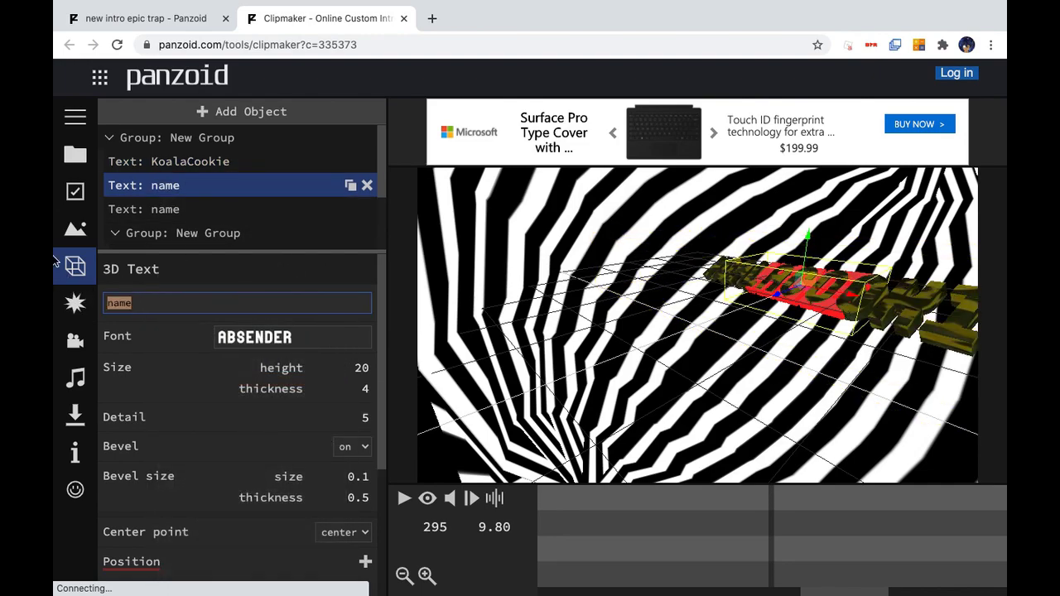
key("Return")
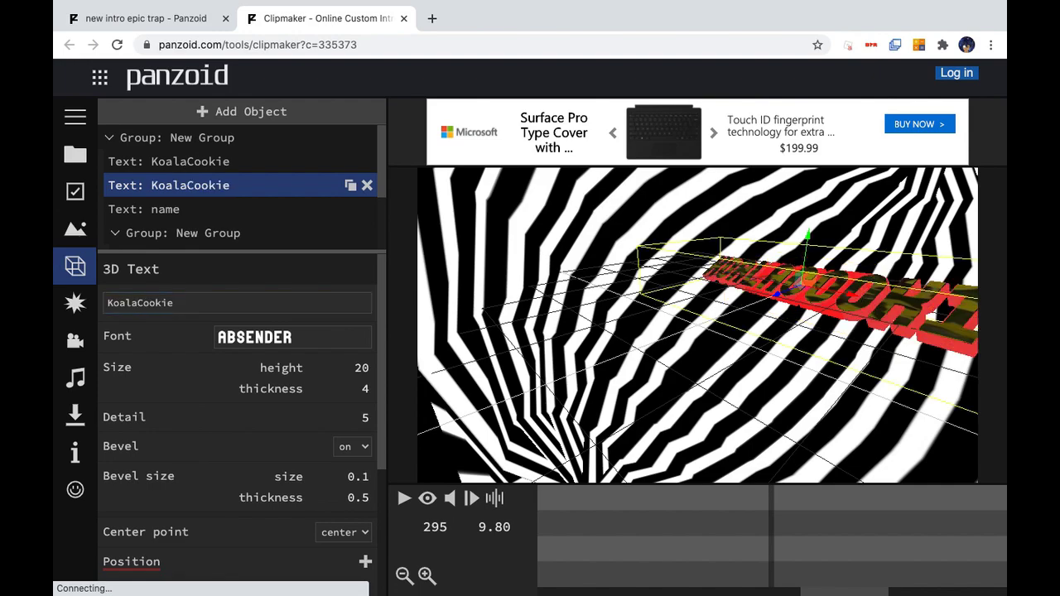
left_click(166, 209)
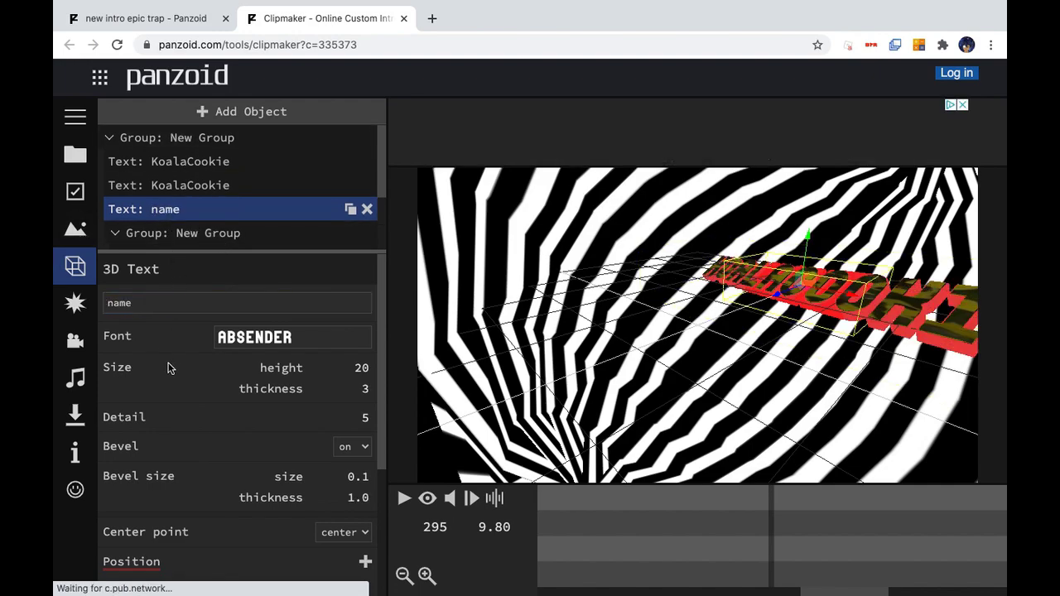
left_click(148, 306)
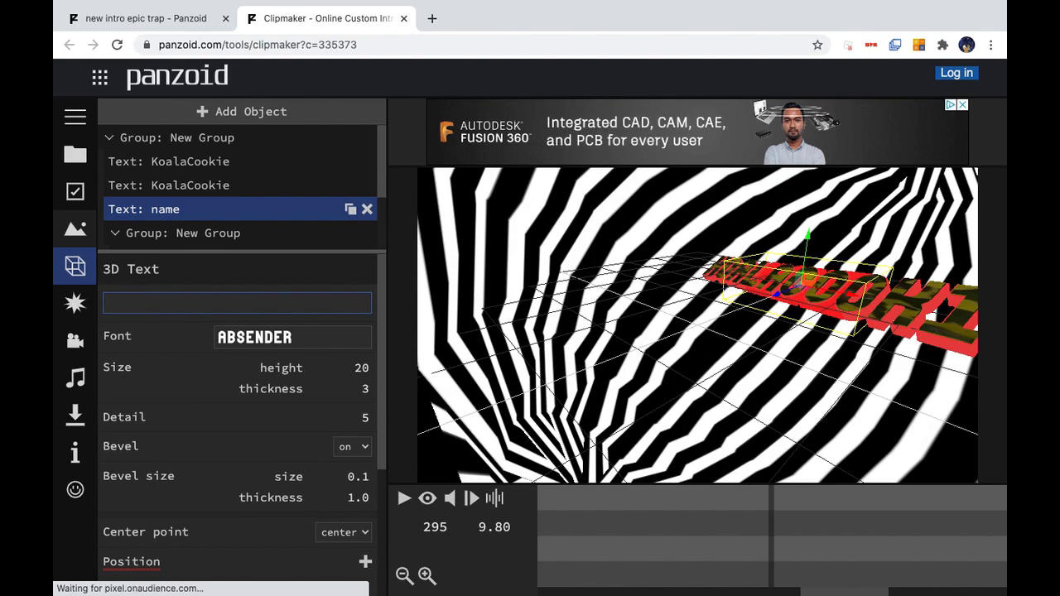
type("KoalaCookie")
key("Return")
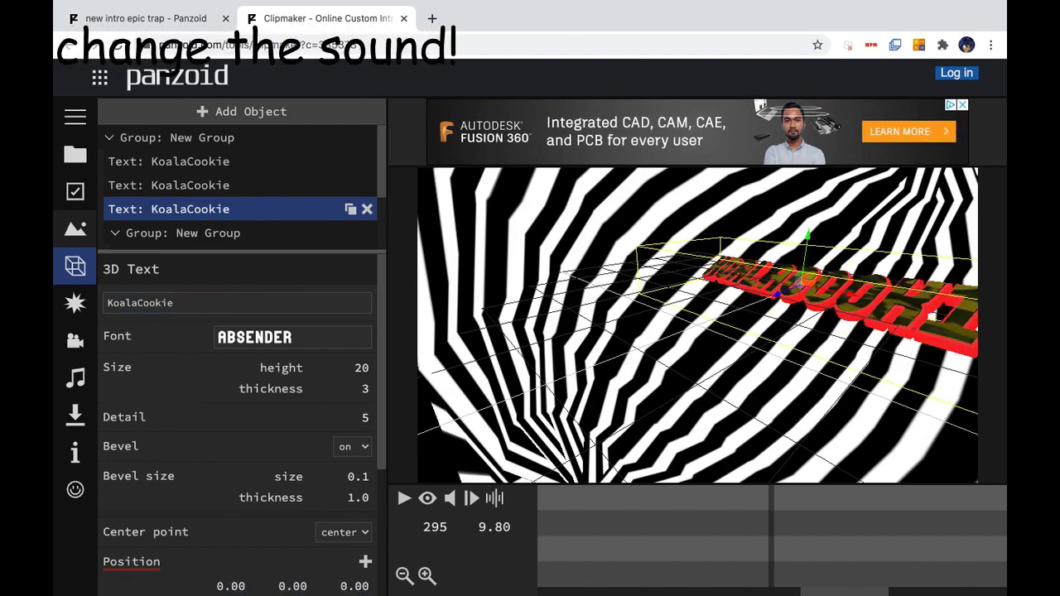
Step: Look through the remaining objects for more texts and play the intro with effects rendered to check the new name
scroll(273, 236, "down", 3)
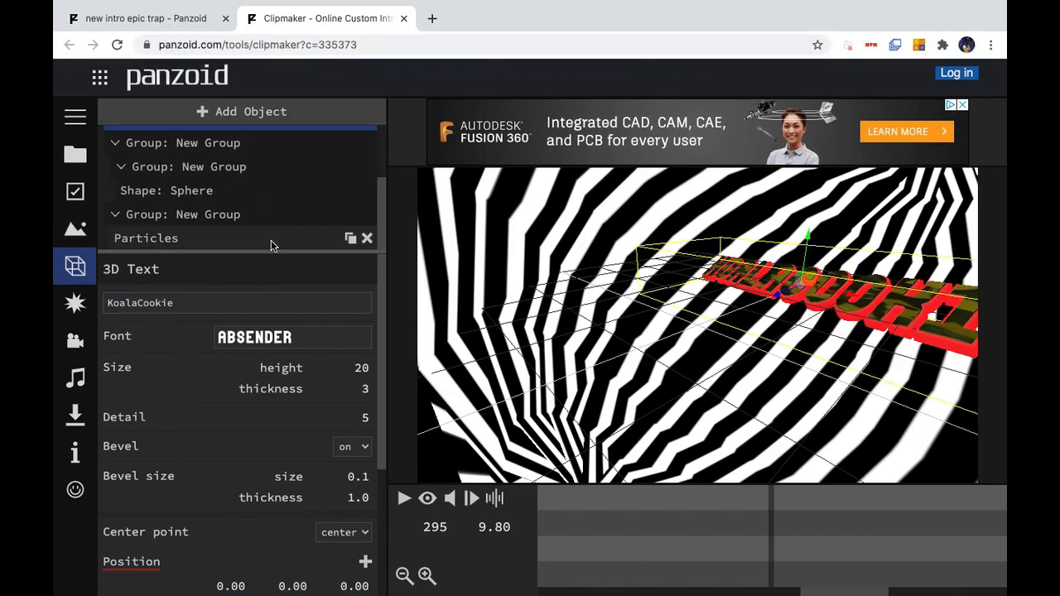
scroll(274, 243, "up", 3)
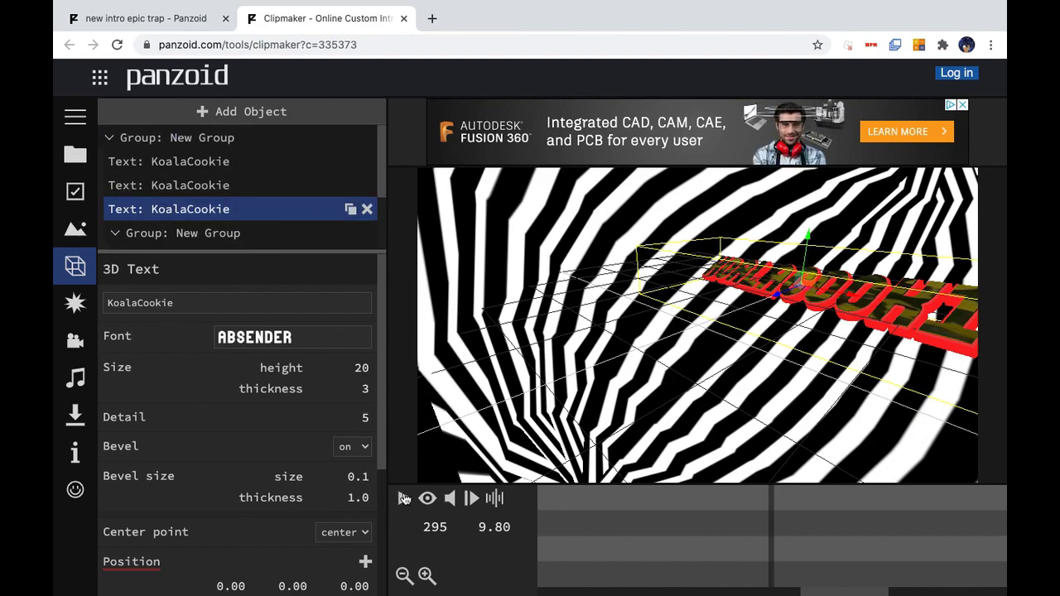
left_click(428, 498)
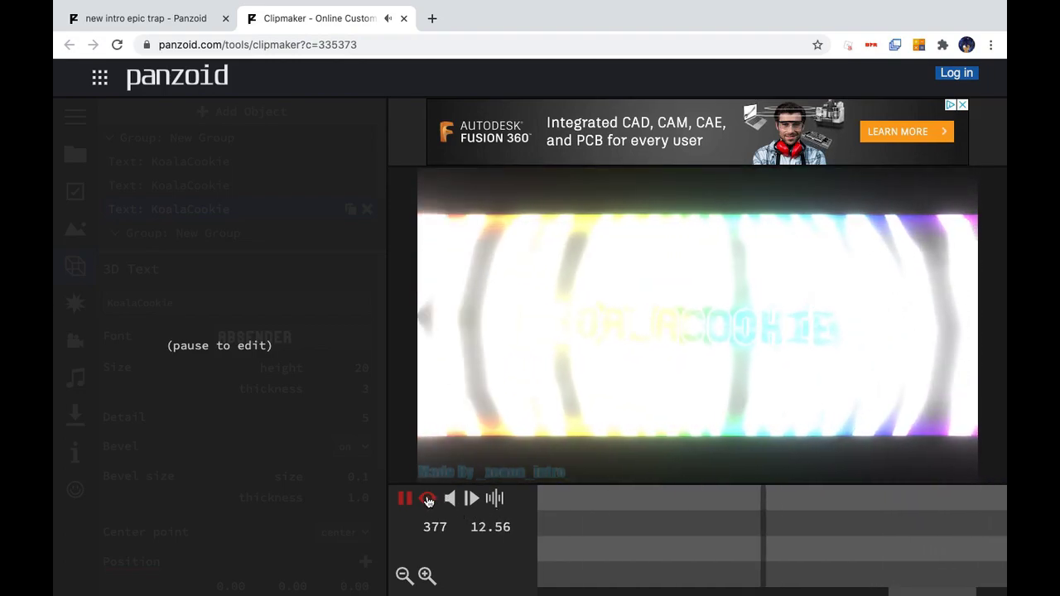
left_click(554, 549)
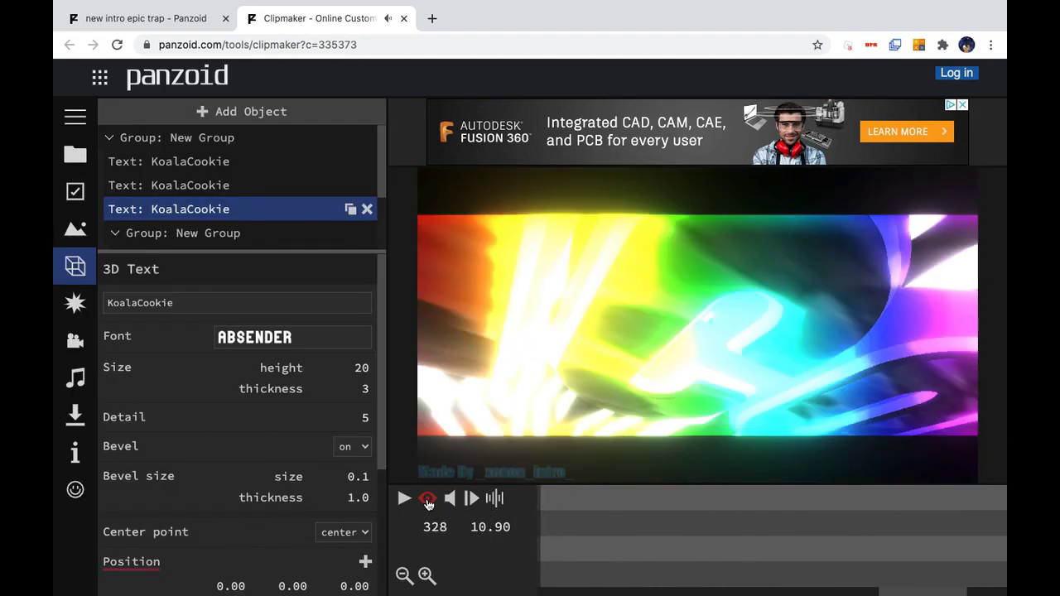
left_click(405, 498)
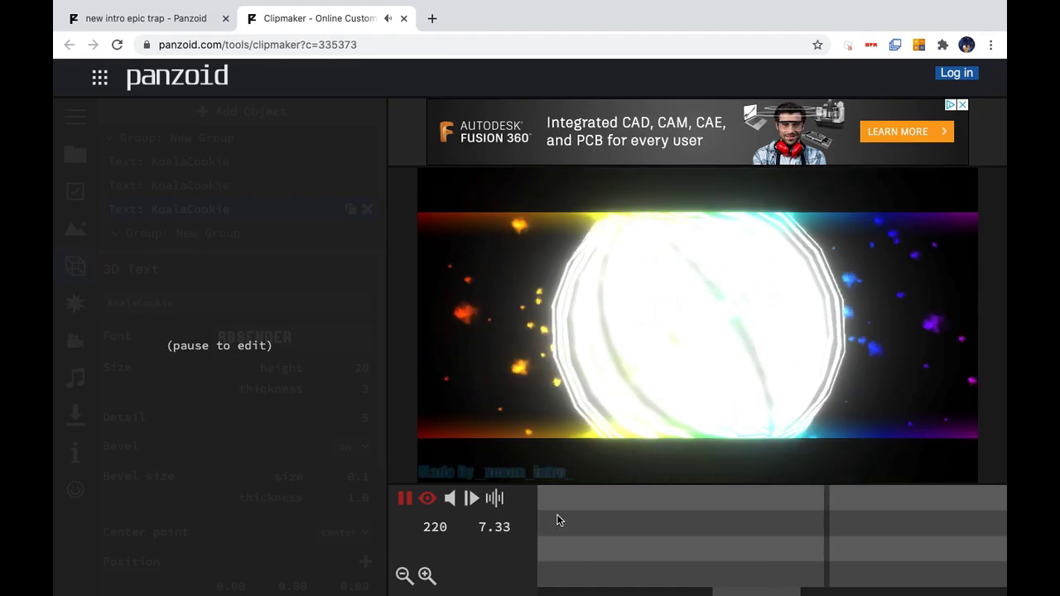
left_click(405, 499)
Step: Load the TheFatRat & Slaydit MP3 ending in "ur]" from Downloads as the project's audio track
left_click(74, 376)
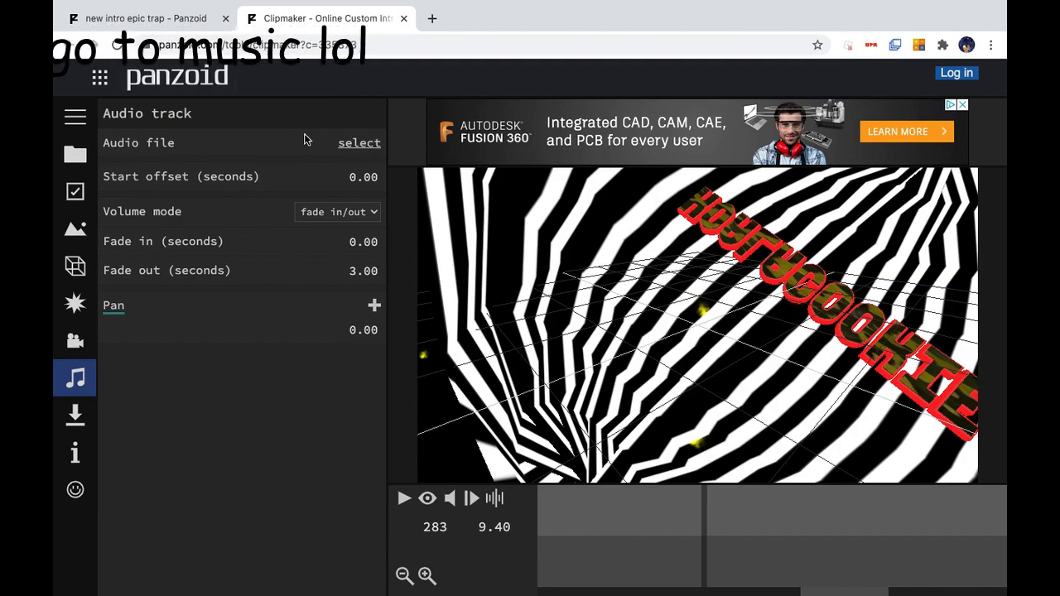
left_click(356, 146)
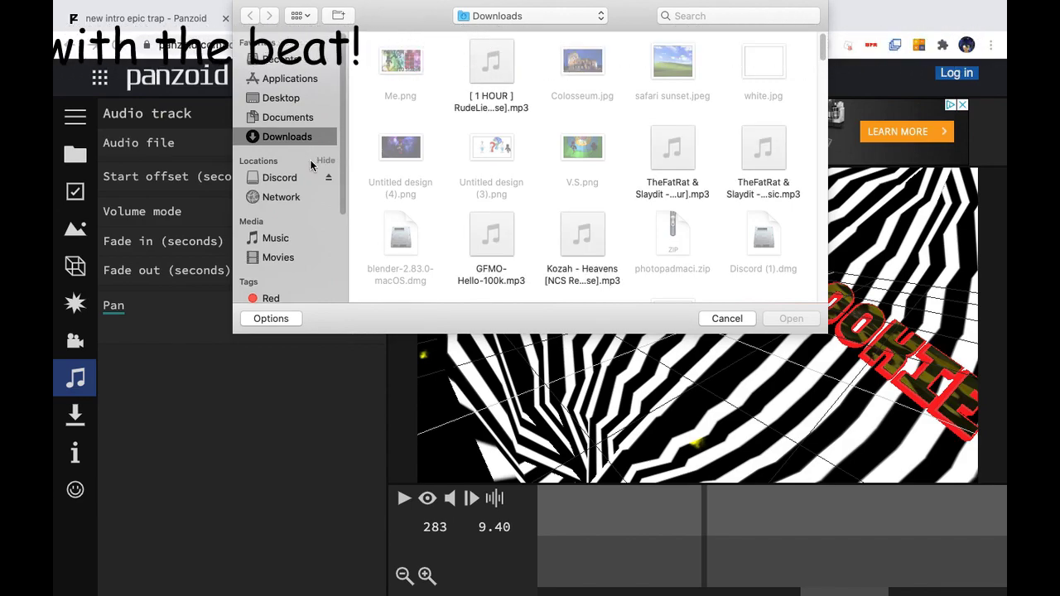
left_click(694, 162)
left_click(791, 318)
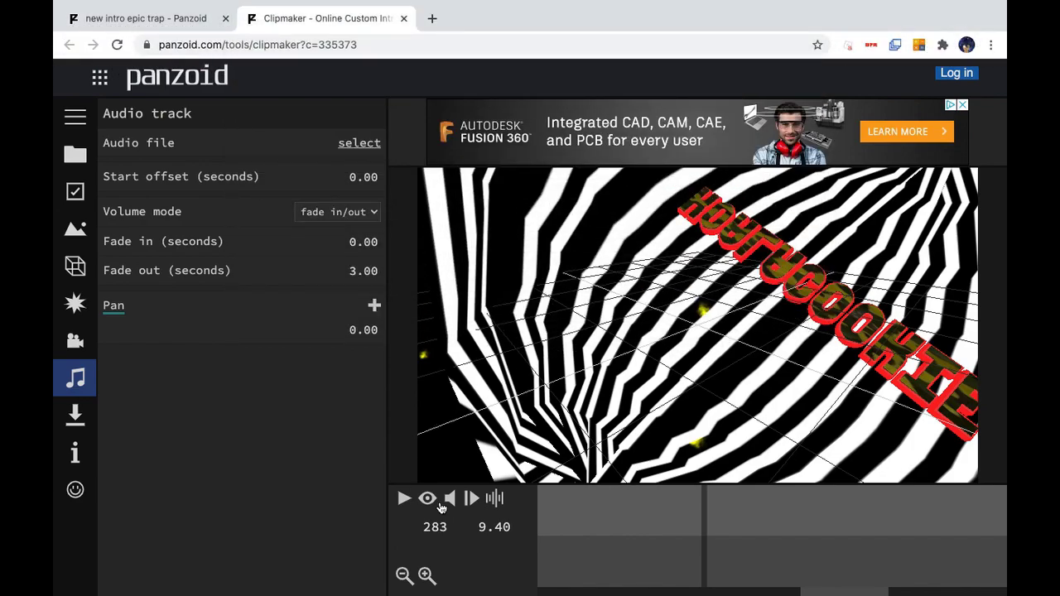
Step: Play the intro with effects rendered to check how the selected soundtrack fits
left_click(427, 498)
left_click(402, 498)
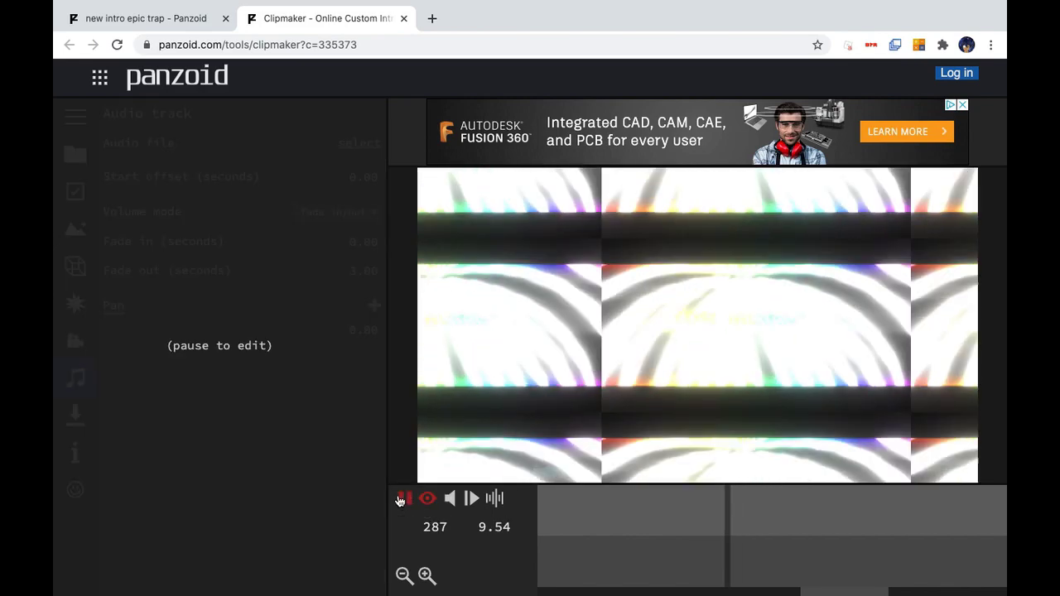
left_click(404, 498)
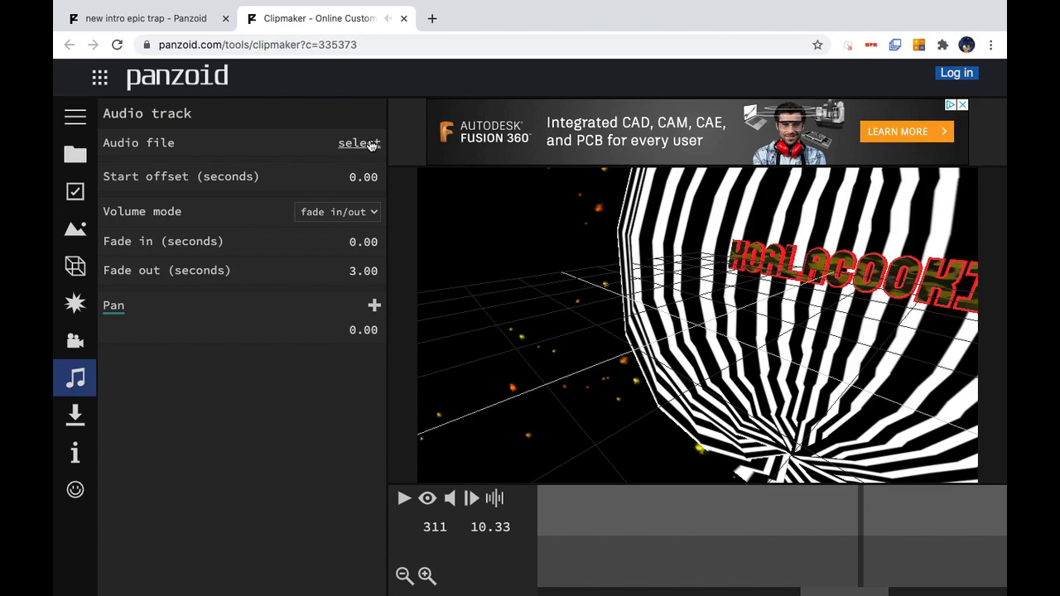
Step: Replace the audio track with the TheFatRat & Slaydit MP3 ending in "sic" from Downloads
left_click(369, 145)
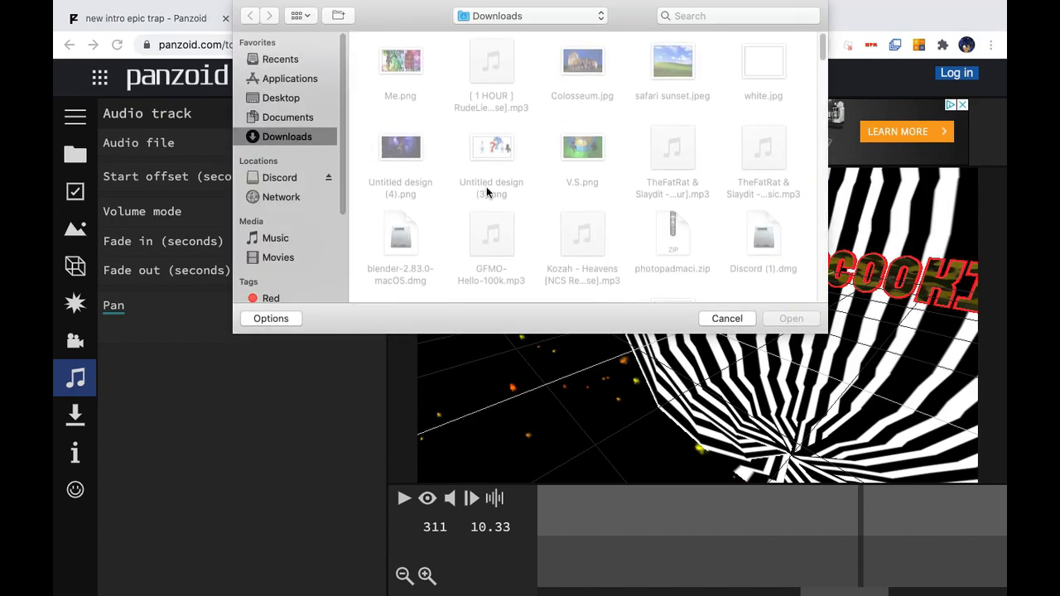
left_click(282, 60)
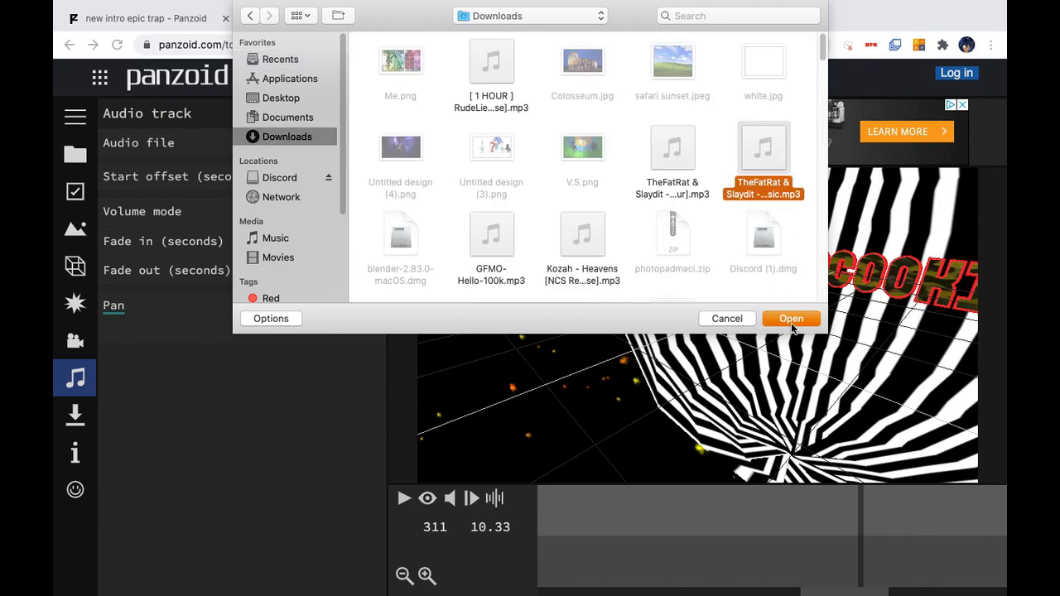
left_click(792, 324)
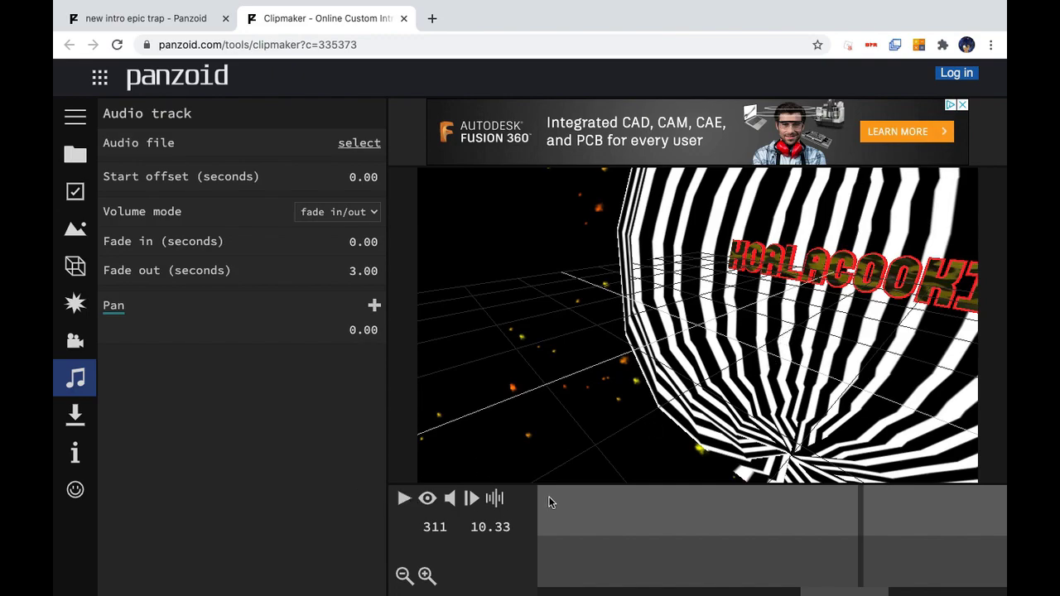
Step: Play back the intro to judge whether the replacement music matches the animation's beat
left_click(428, 498)
key("space")
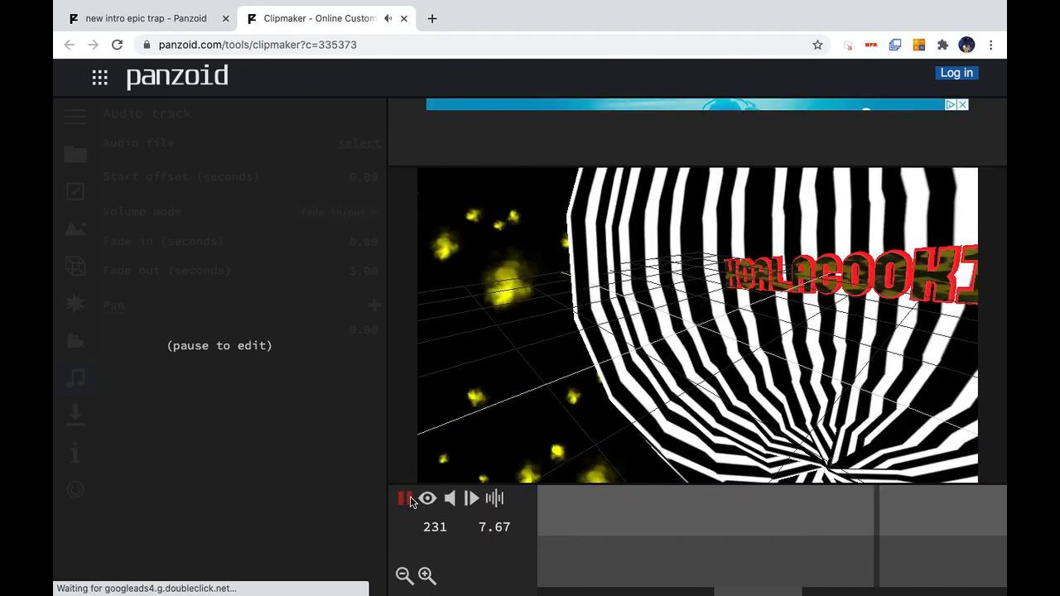
key("space")
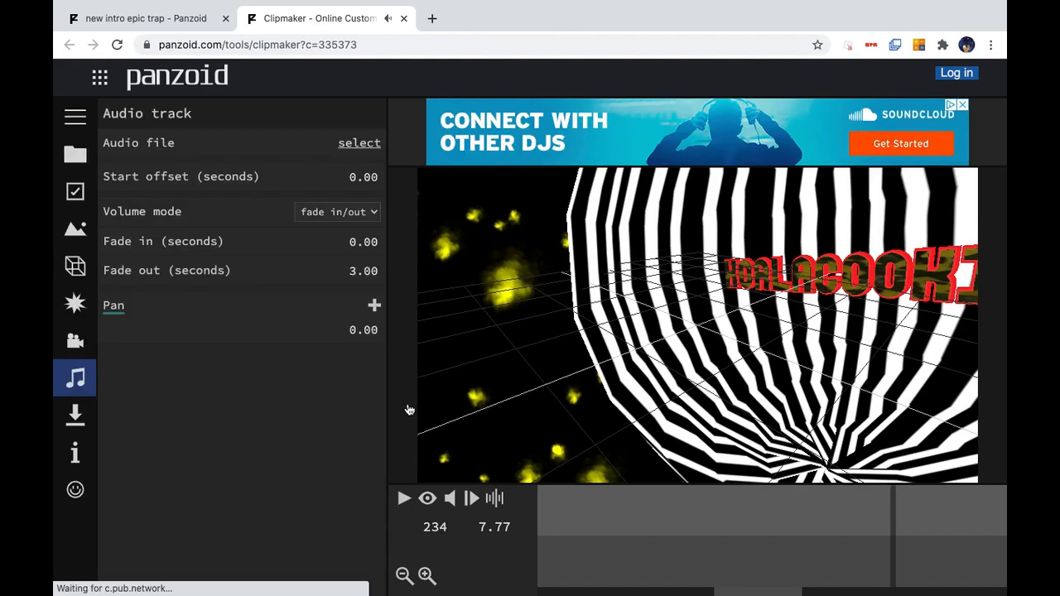
Step: Replace the audio track with the "Kozah - Heavens" MP3 from Downloads
right_click(361, 149)
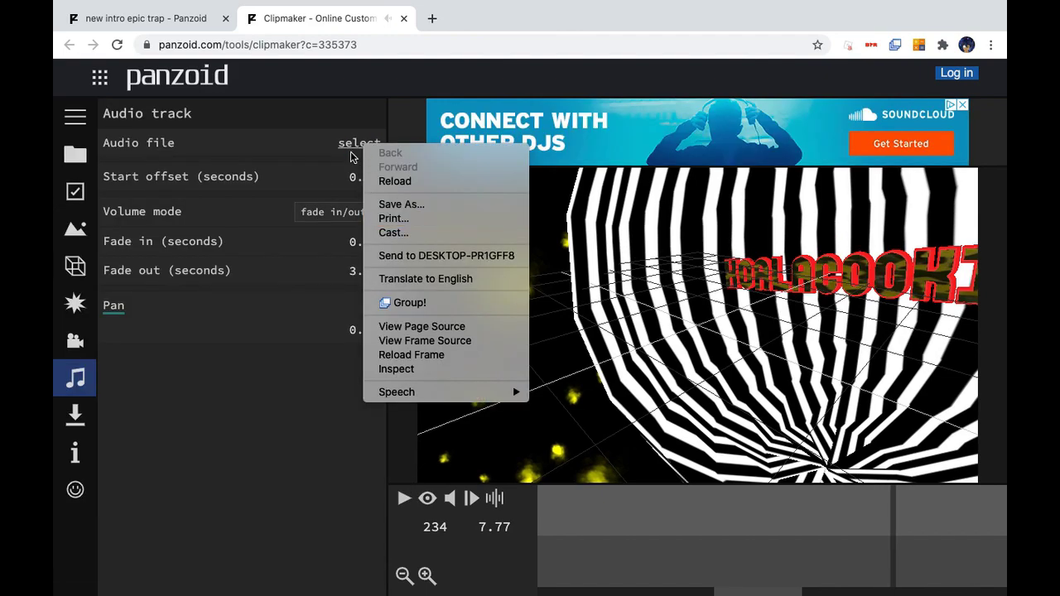
left_click(356, 154)
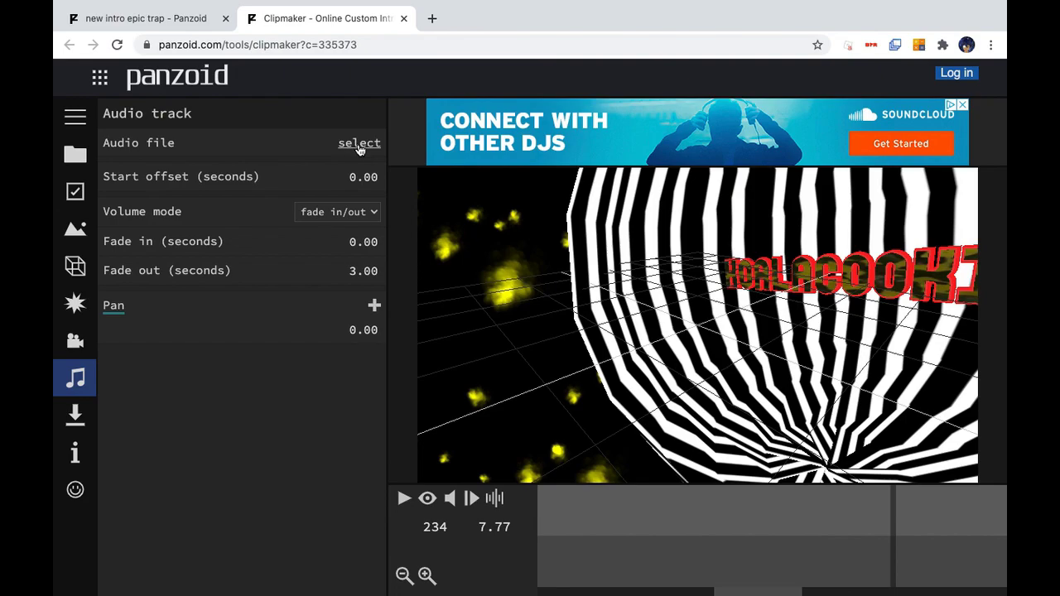
left_click(371, 145)
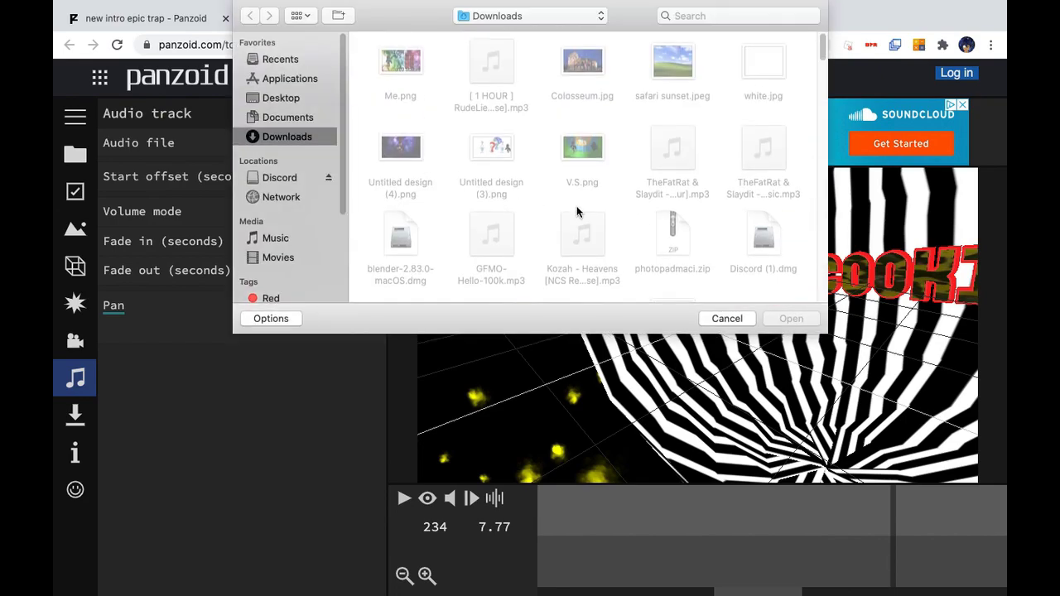
scroll(641, 250, "down", 2)
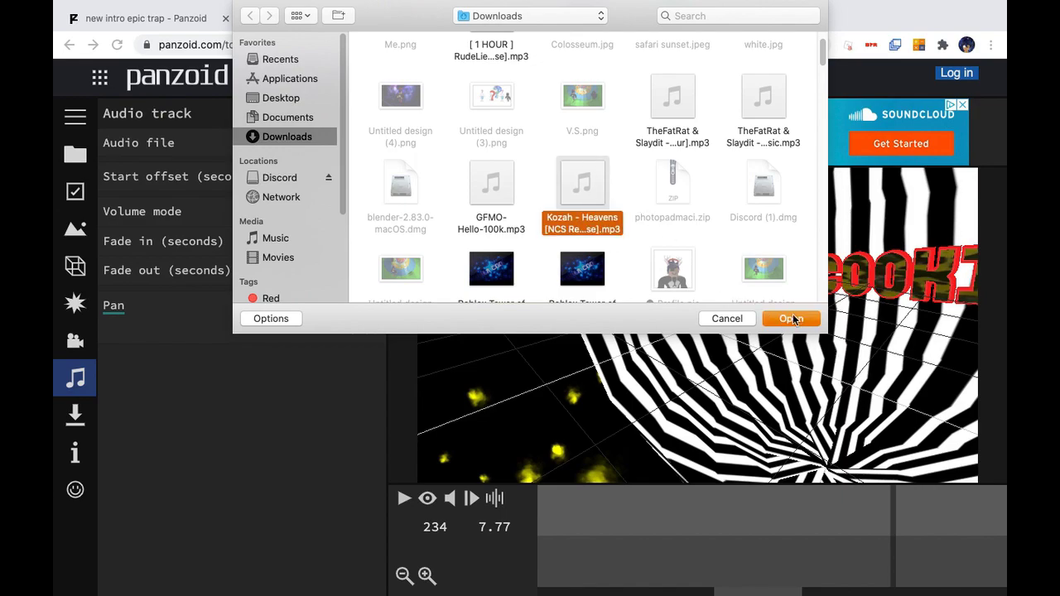
left_click(791, 319)
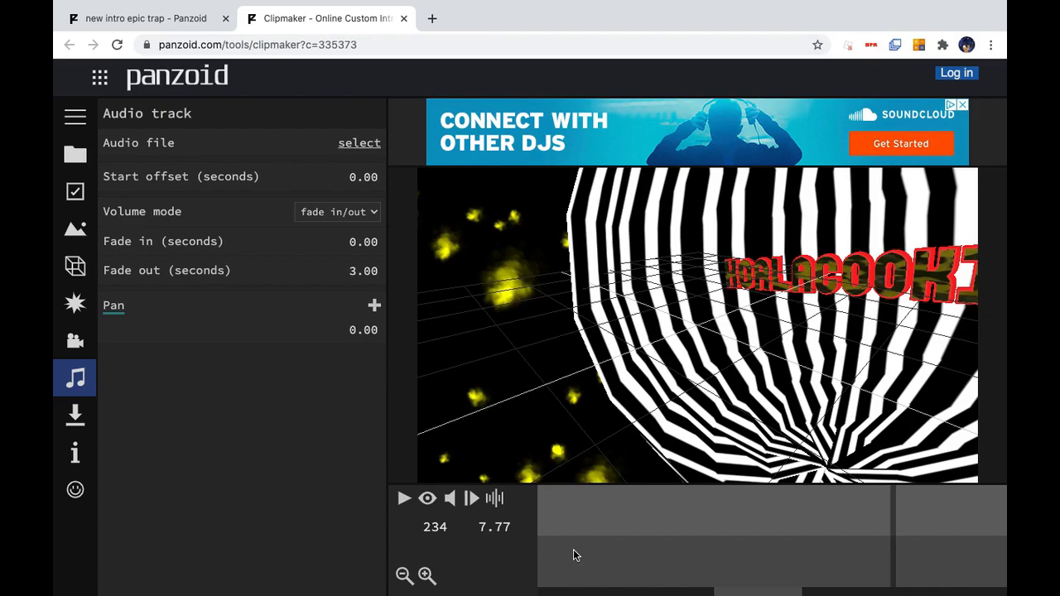
Step: Play the intro with the render preview on to check it against the new soundtrack, and pause playback
left_click(429, 500)
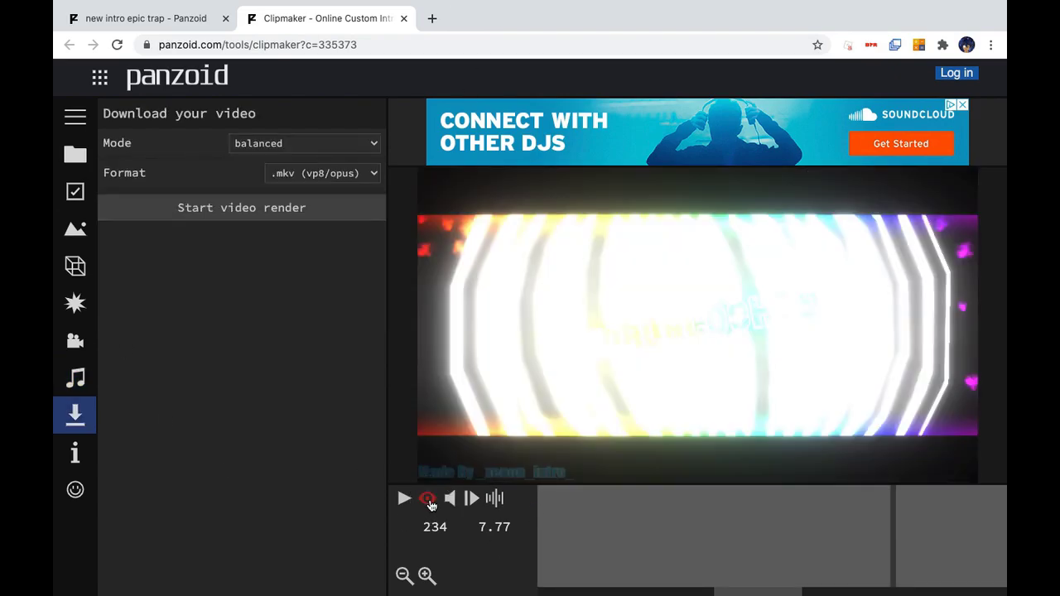
left_click(403, 500)
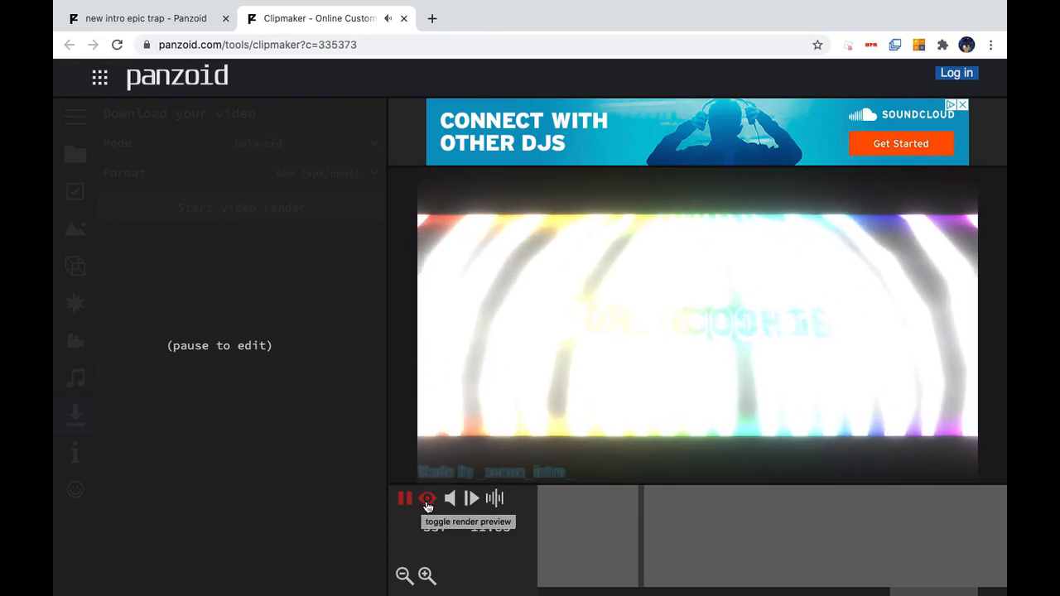
left_click(404, 500)
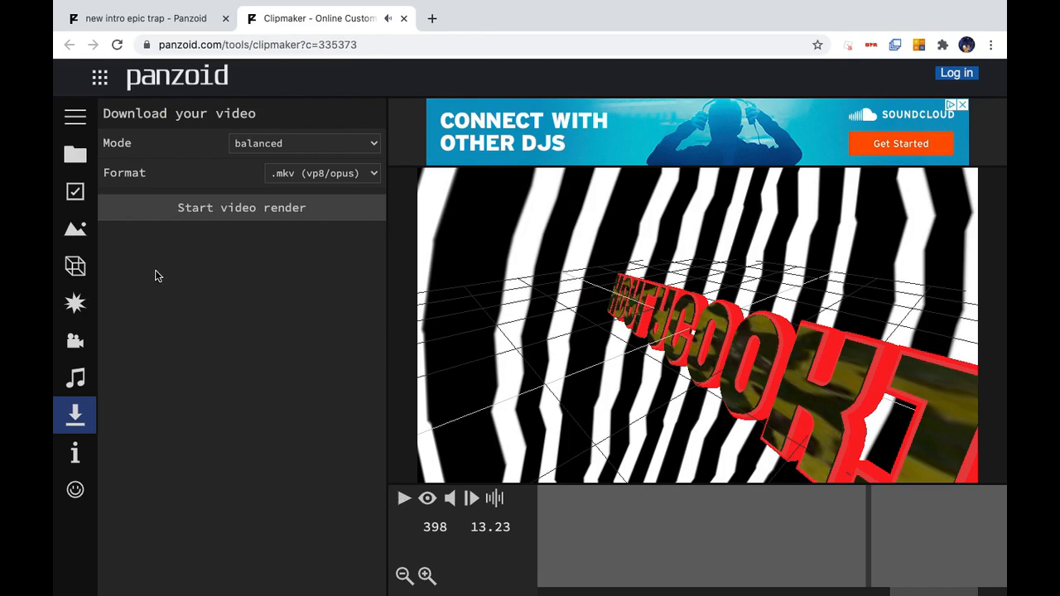
Step: Set the video download mode to good quality and start the video render
left_click(82, 458)
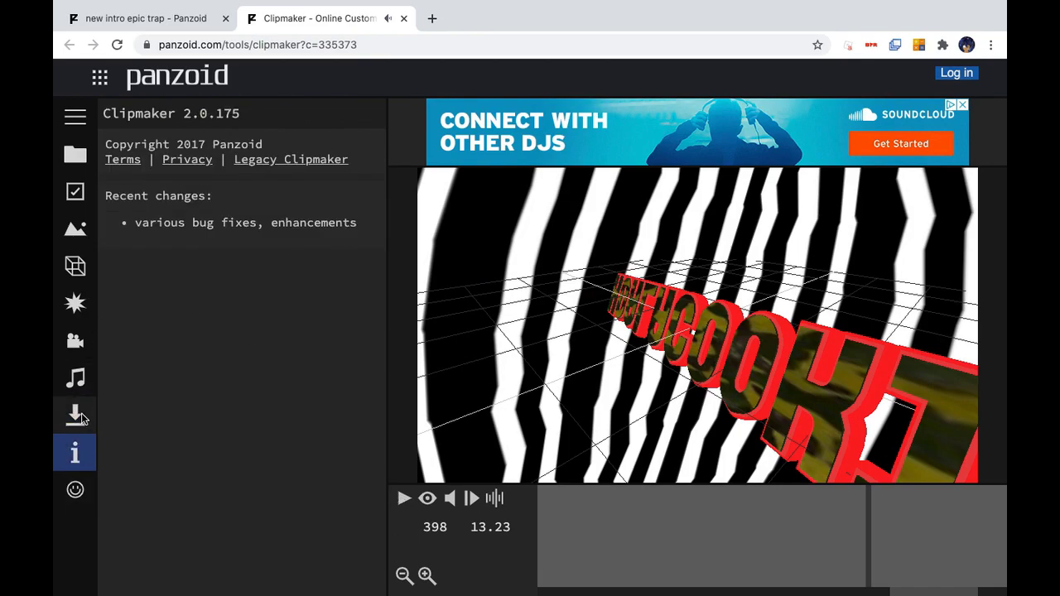
left_click(82, 416)
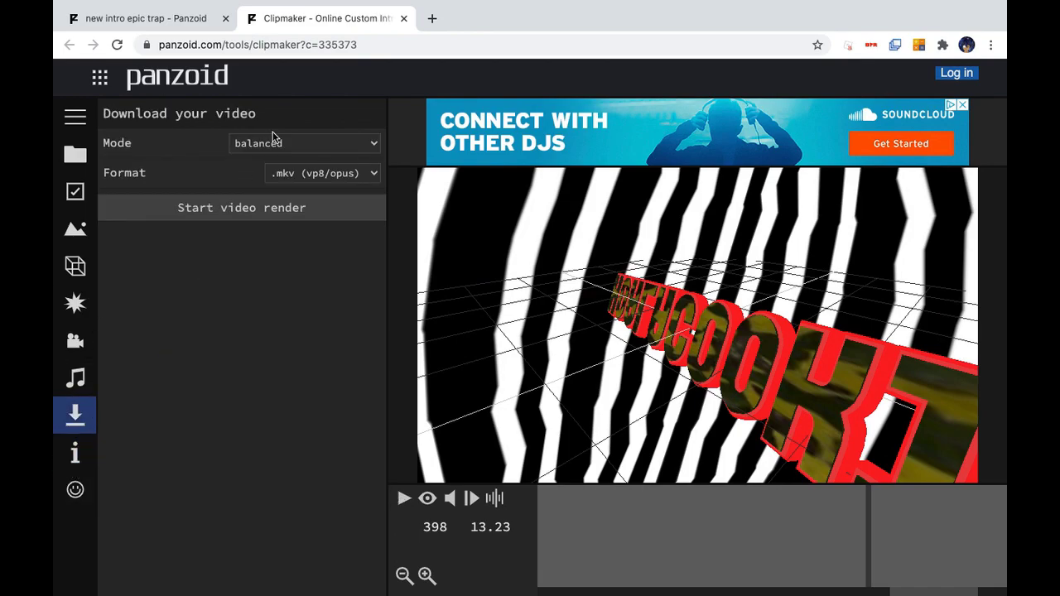
left_click(335, 146)
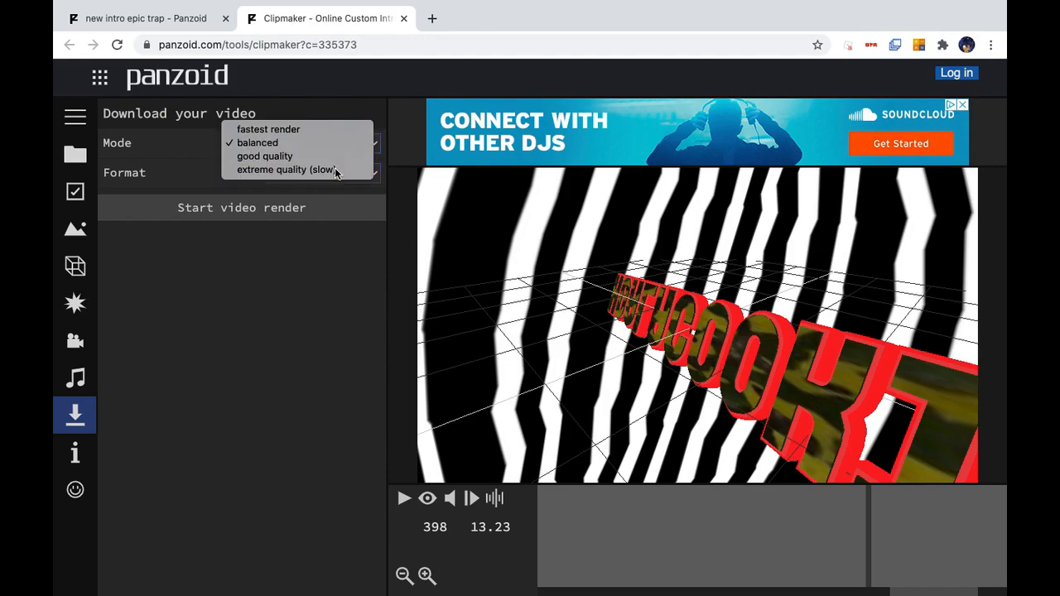
left_click(286, 157)
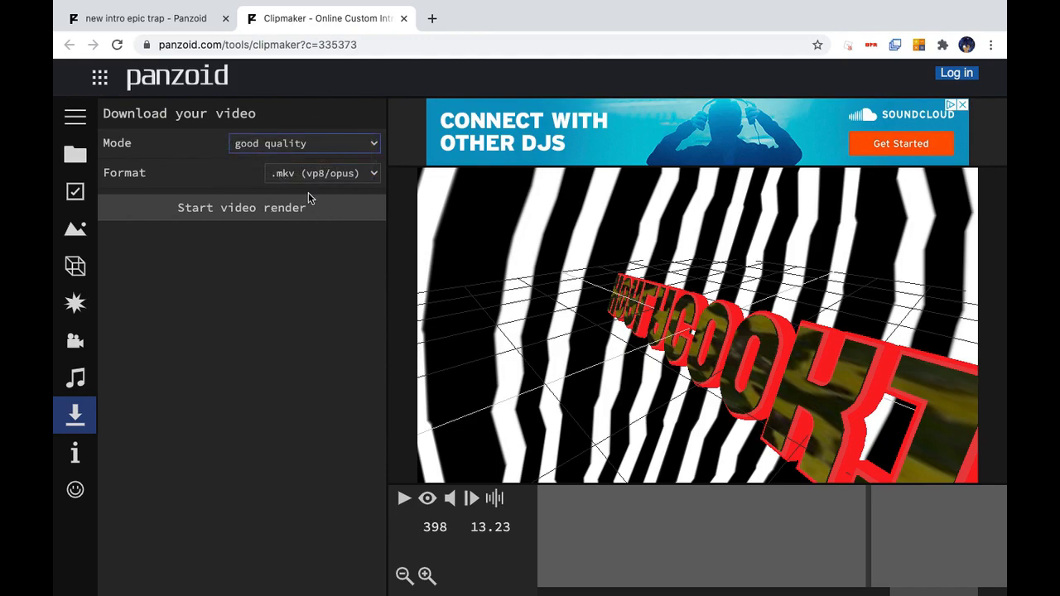
left_click(278, 210)
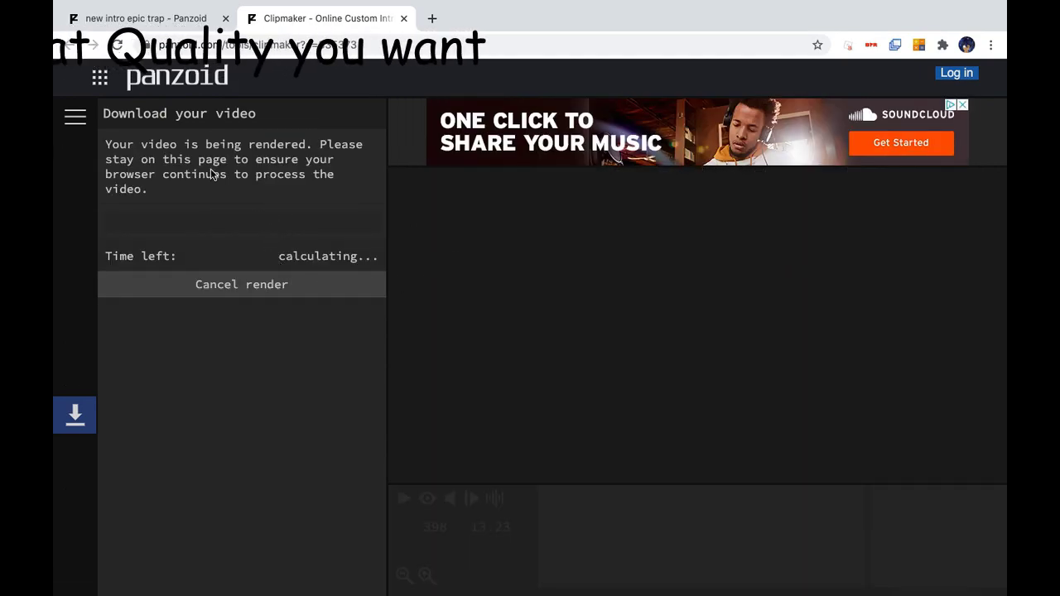